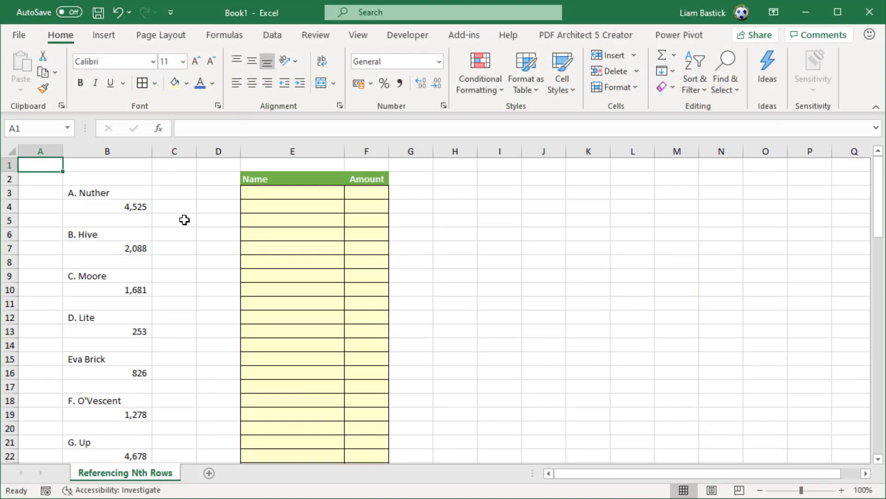
Select the list B3:B20 and inspect its name, amount, blank-row pattern.
left_click_drag(114, 193, 113, 422)
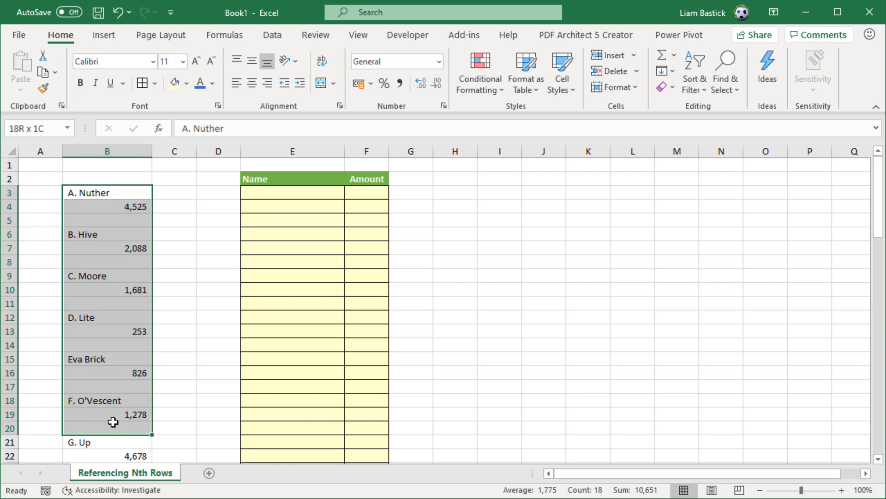
left_click_drag(113, 422, 113, 421)
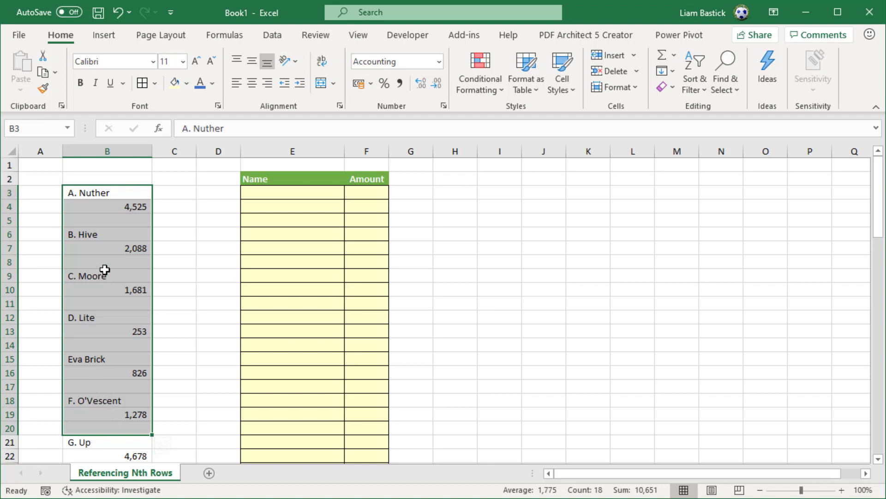
left_click(118, 193)
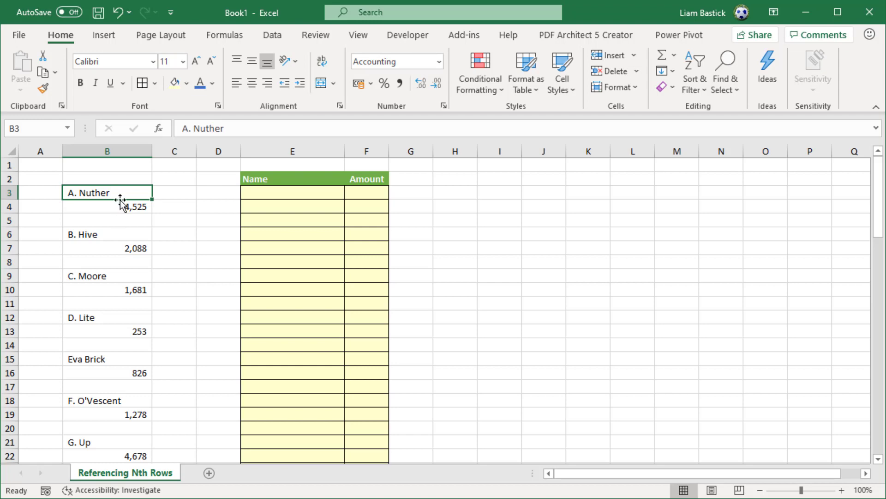
left_click(124, 205)
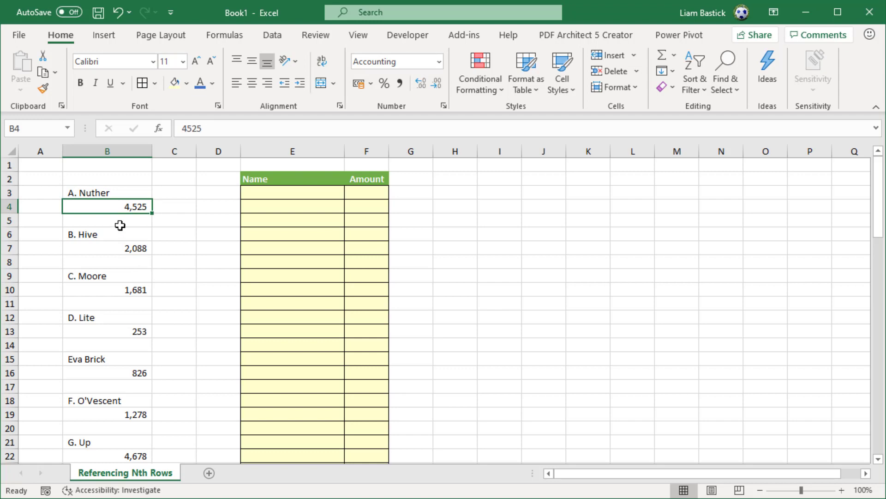
left_click(120, 223)
left_click(96, 232)
left_click(126, 250)
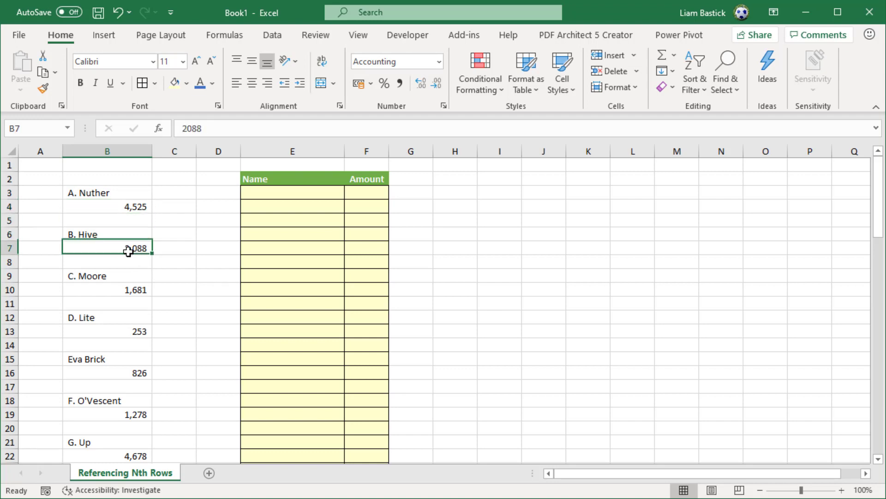
left_click(128, 261)
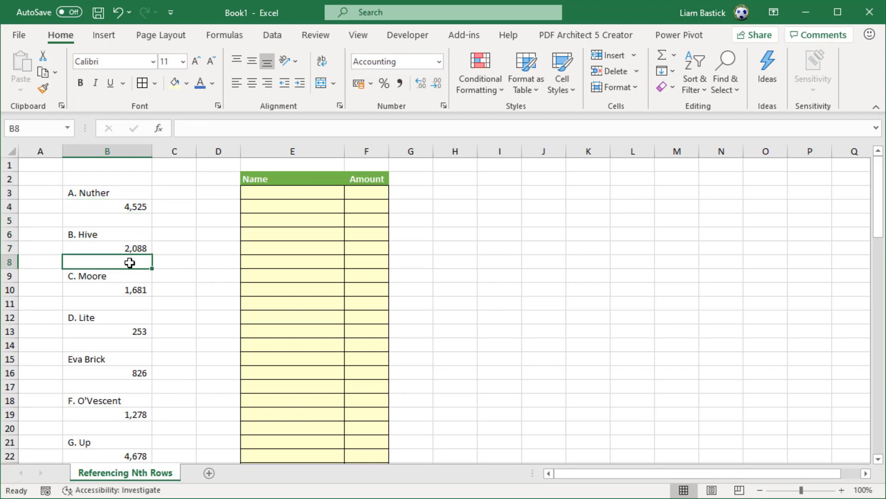
Trace the every-third-row pattern: names in B3, B6, B9 and amounts in B4, B7, B10.
left_click(121, 192)
left_click(104, 231)
left_click(98, 276)
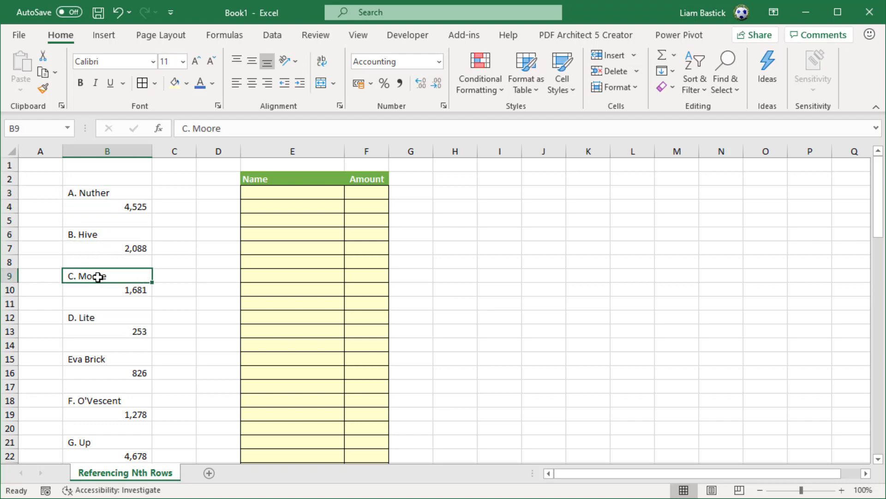
left_click(124, 206)
left_click(125, 248)
left_click(124, 290)
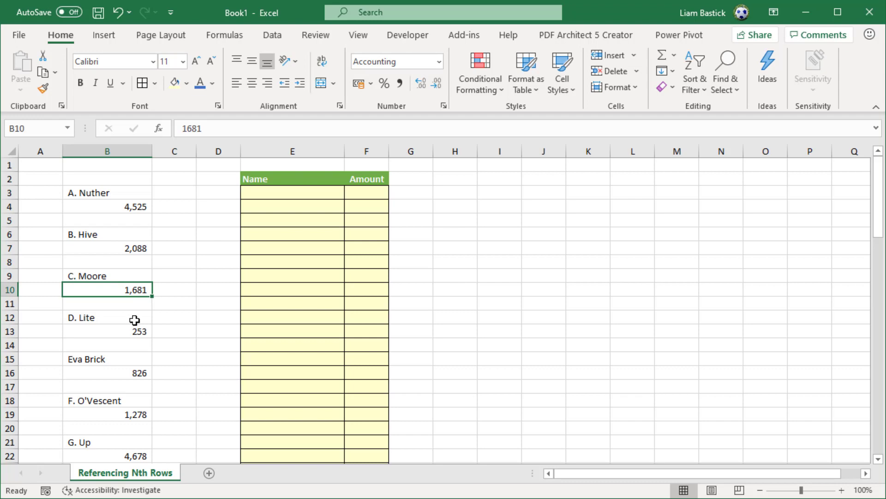
Enter formula =B3 in E3 and =B6 in E4 of the Name column.
left_click_drag(273, 196, 365, 206)
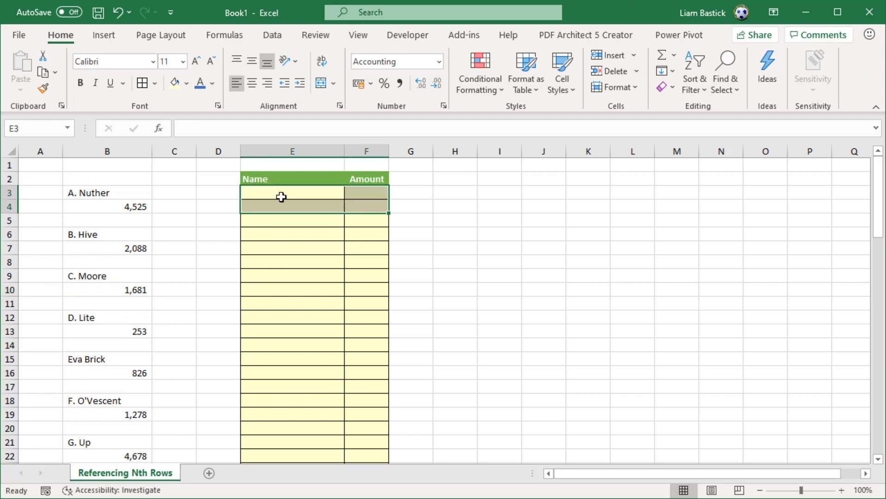
left_click(282, 197)
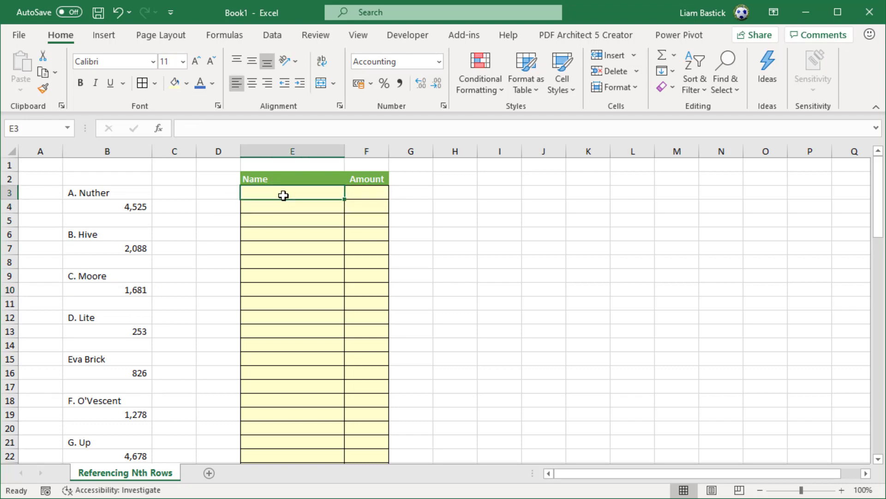
left_click(362, 195)
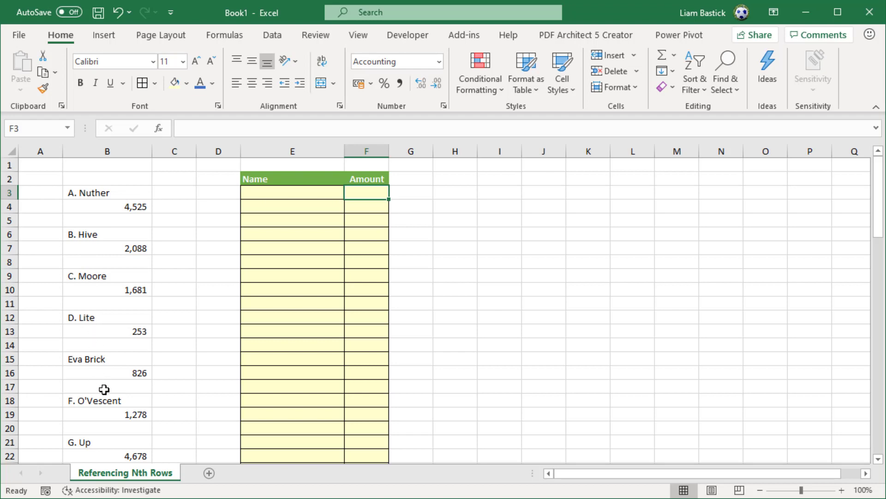
left_click(272, 191)
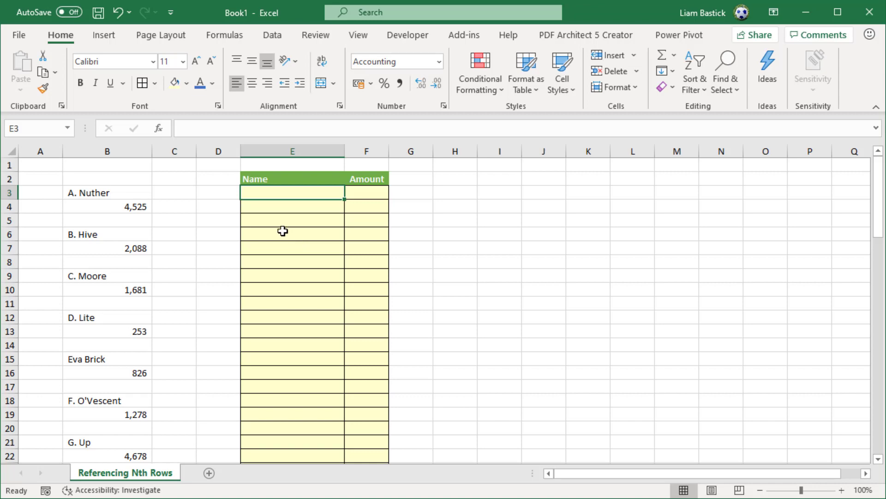
type("=")
left_click(114, 194)
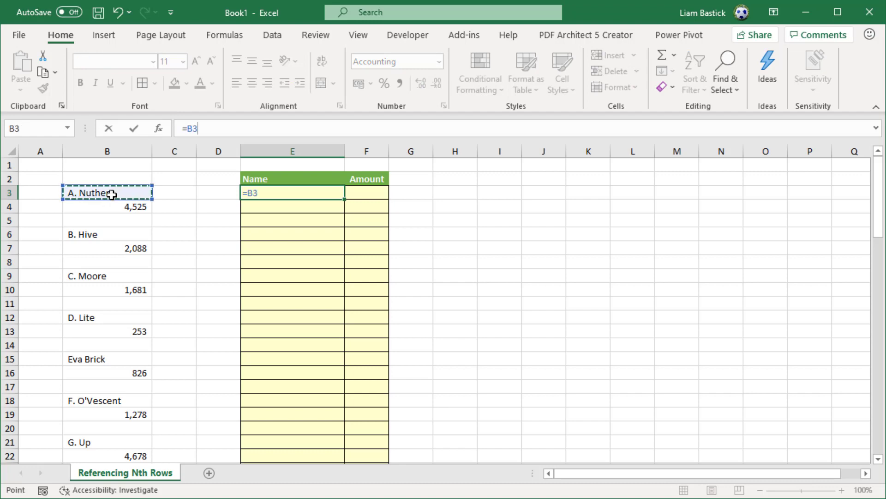
key("Return")
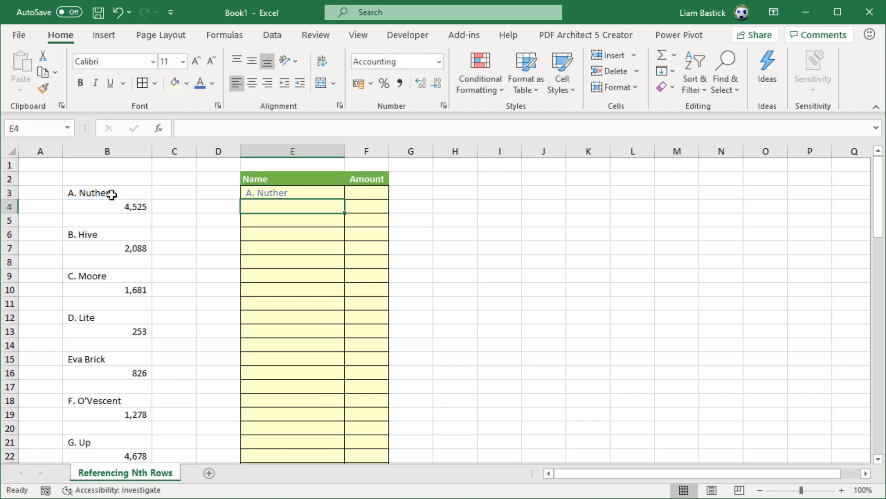
type("=")
left_click(109, 234)
key("Return")
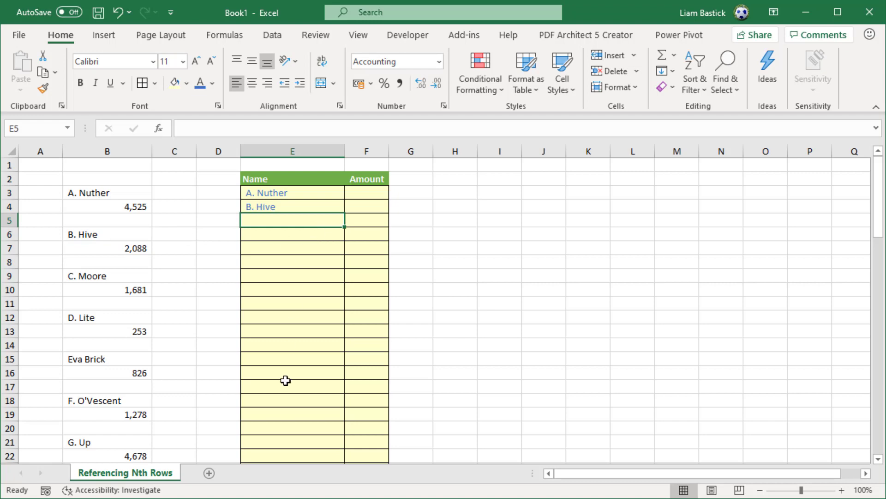
Prefix the E3 and E4 formulas with an apostrophe so they show =B3 and =B6 as text.
left_click(286, 193)
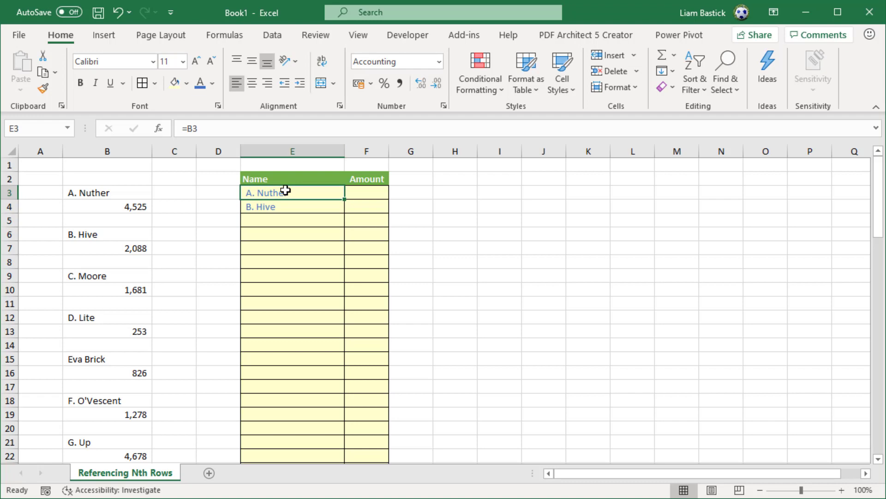
left_click(183, 128)
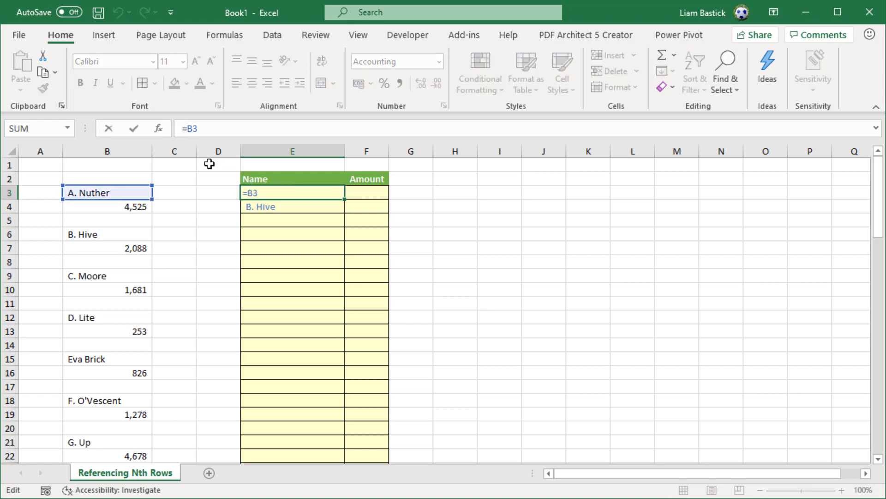
type("'")
key("Return")
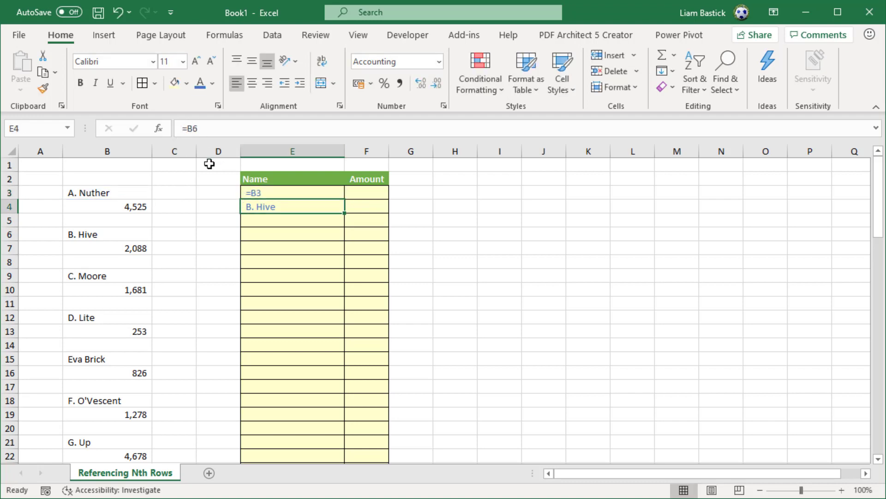
left_click(183, 128)
type("'")
key("Return")
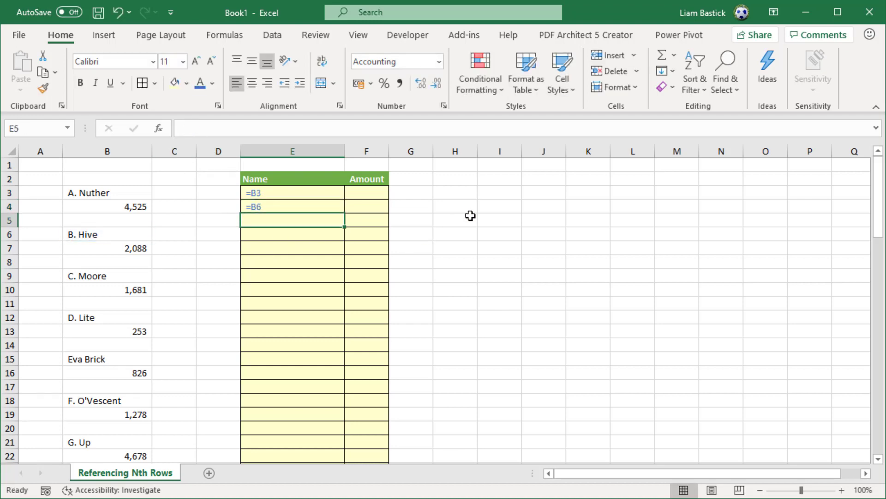
left_click(537, 193)
Enter 3 in J3 and 6 in J4, then select J3:J4 to extend the series.
type("3")
key("Return")
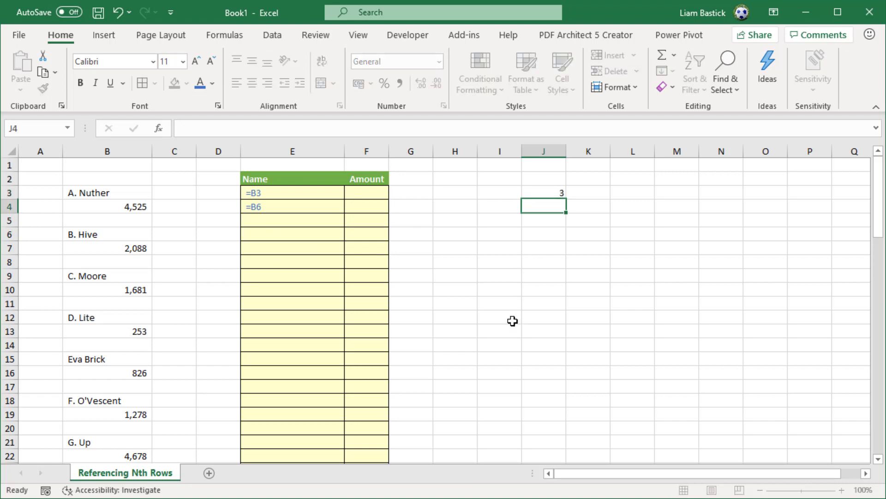
type("6")
key("Return")
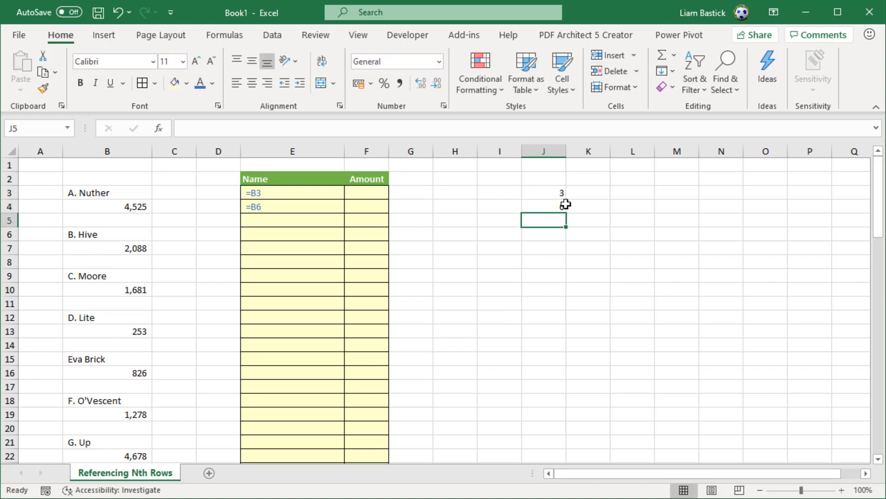
left_click_drag(556, 193, 568, 323)
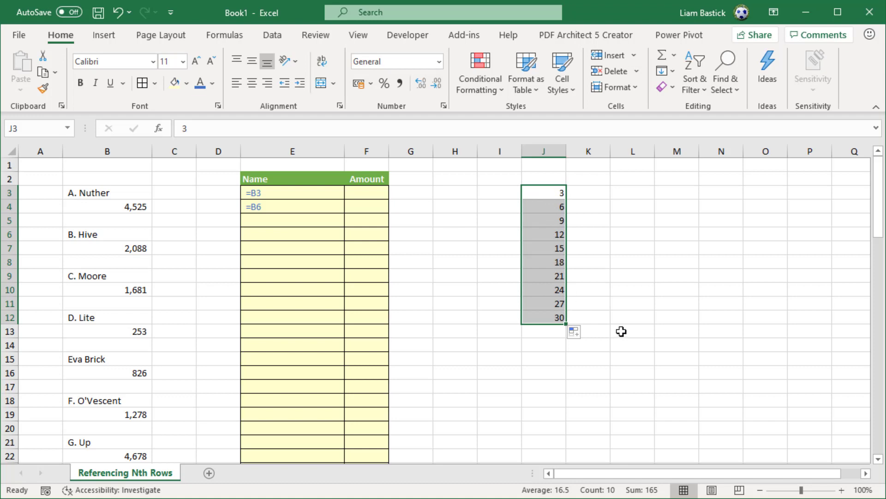
Fill E3:E4 down the Name column so the text references continue =B9 through =B60 in E22.
left_click(290, 193)
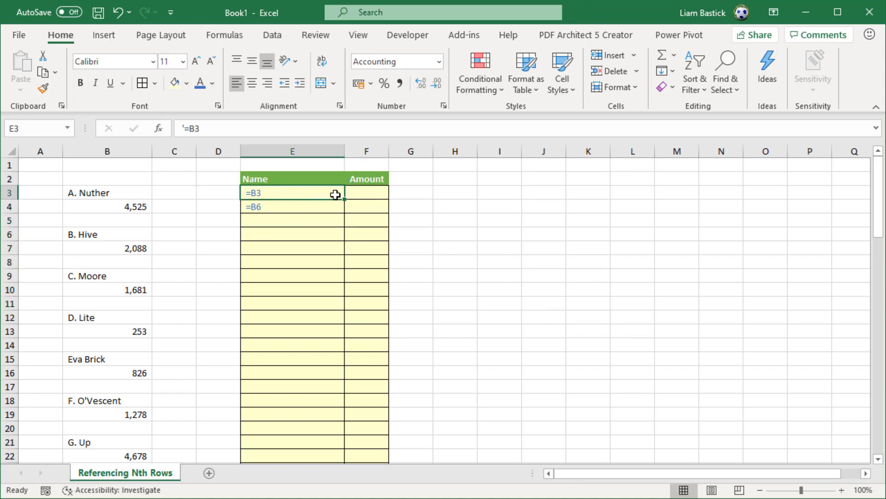
left_click_drag(335, 195, 334, 398)
scroll(324, 320, "up", 4)
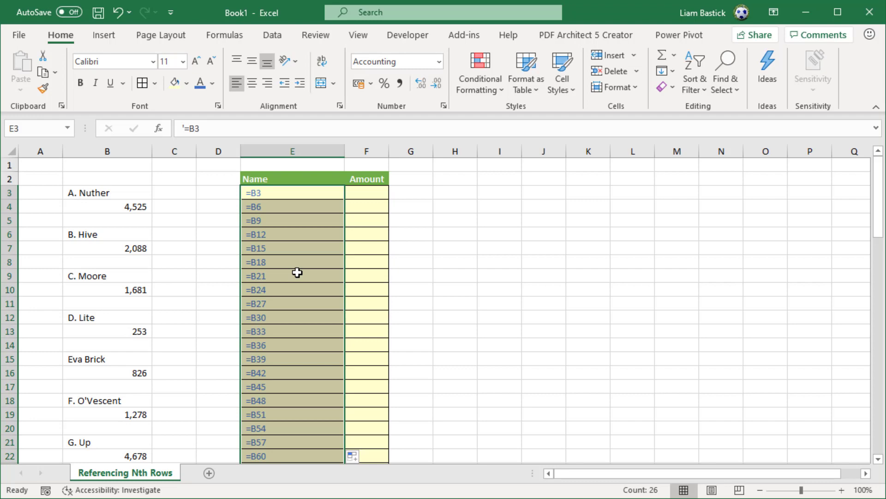
left_click(733, 93)
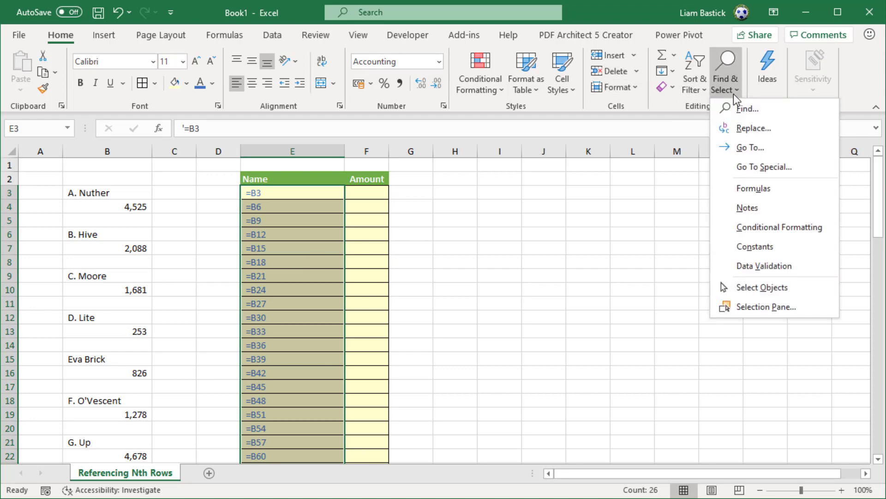
left_click(746, 127)
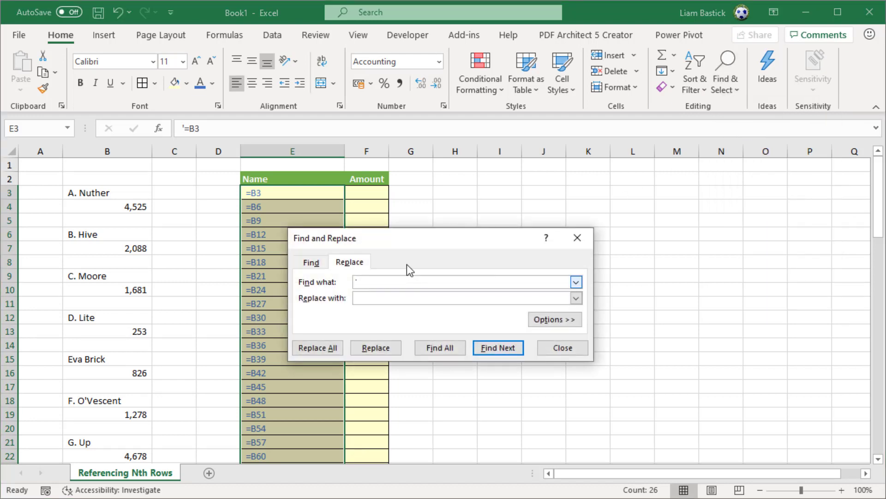
left_click(362, 281)
type("'")
left_click(391, 298)
left_click(316, 348)
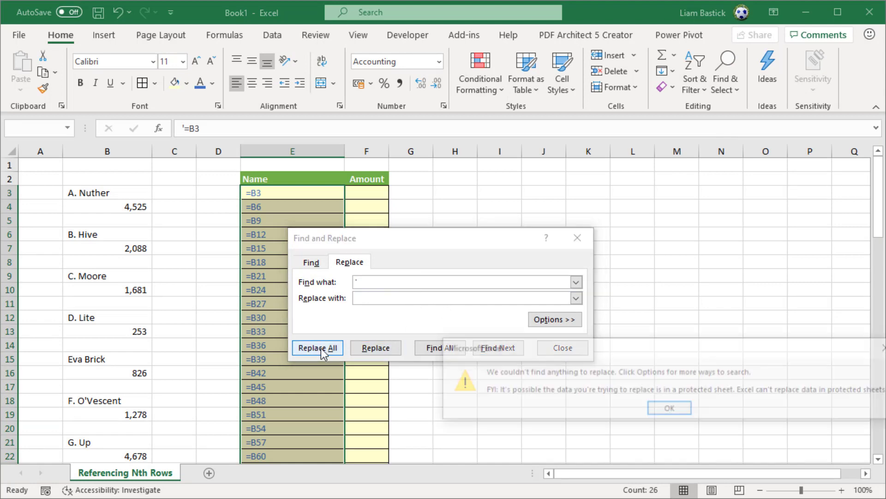
left_click_drag(532, 359, 477, 323)
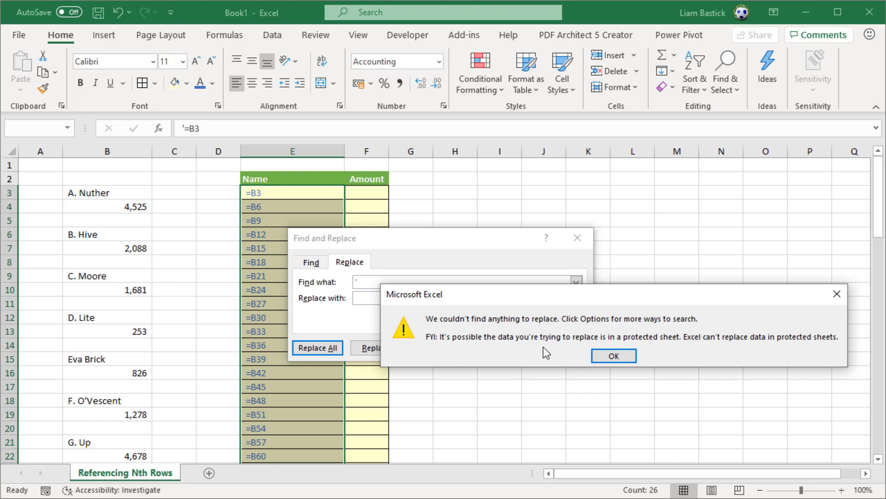
left_click(618, 355)
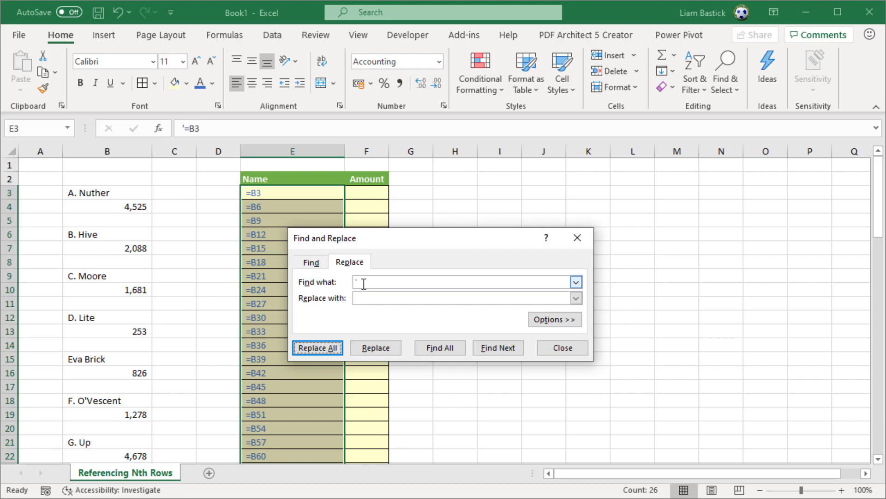
left_click(573, 349)
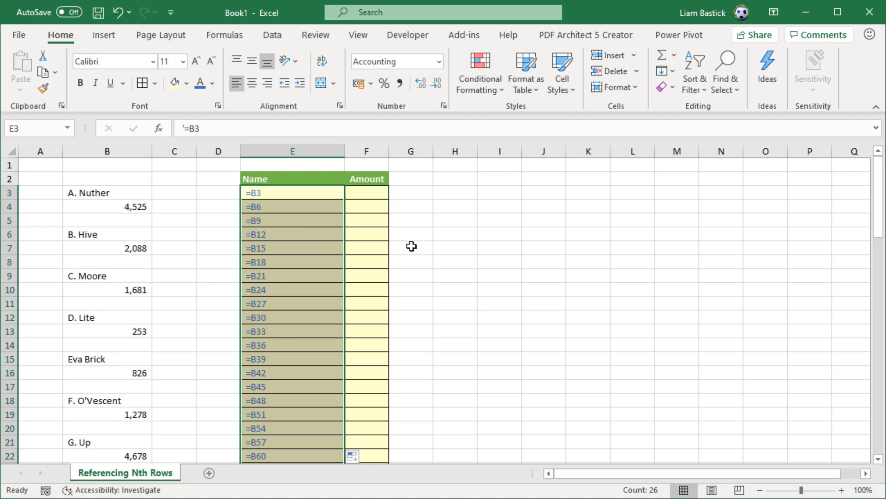
Run Data > Text to Columns on column E so names A. Nuther through T. For-Two appear.
left_click(278, 33)
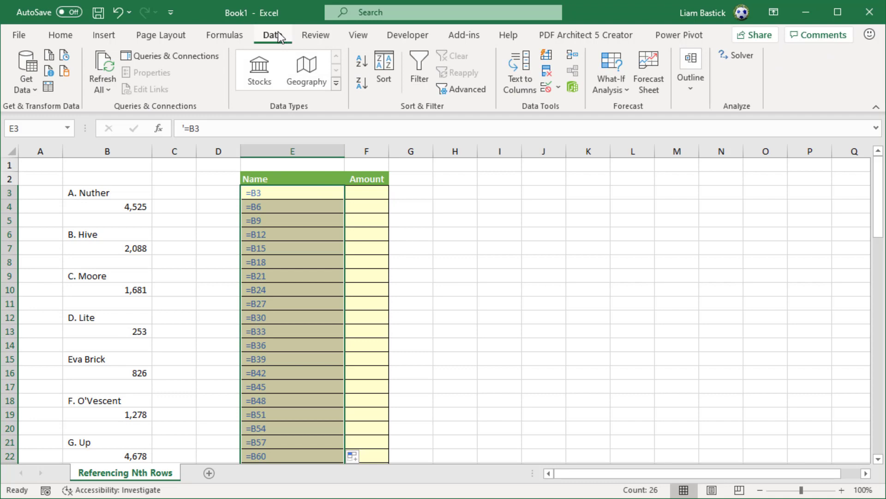
left_click(525, 76)
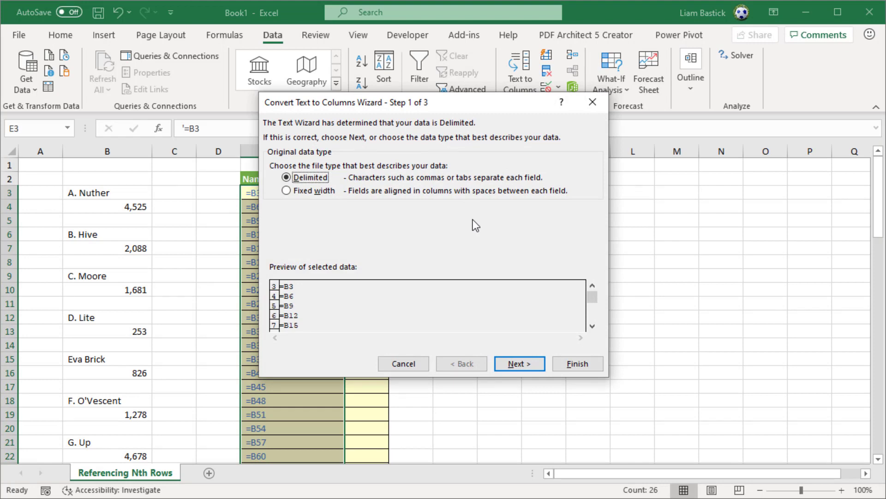
left_click(586, 365)
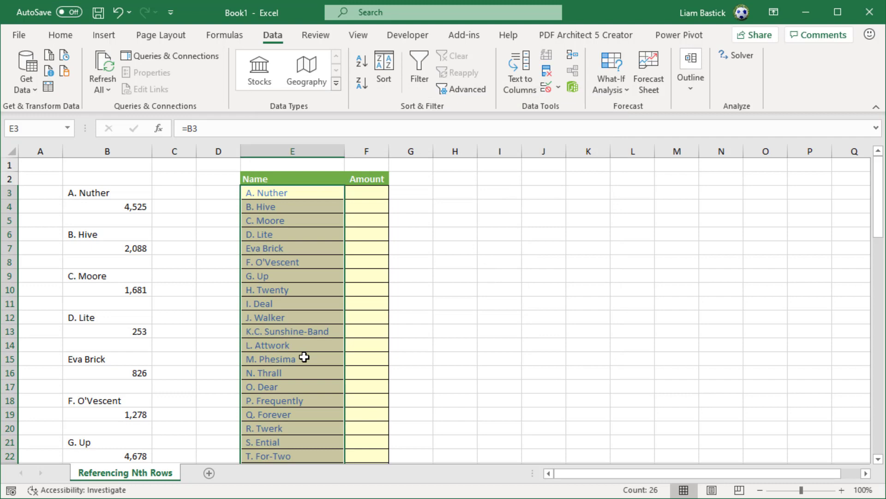
Enter formula =B4 in F3 and =B7 in F4 of the Amount column.
left_click(362, 194)
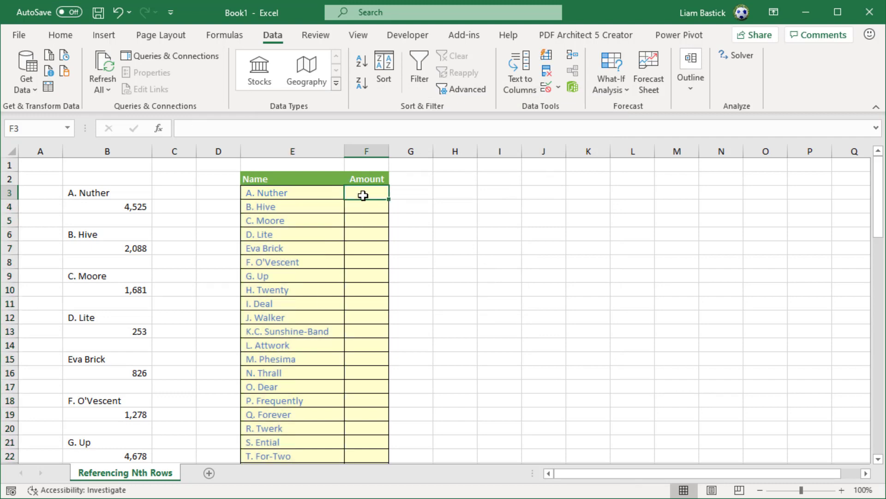
type("=")
left_click(112, 206)
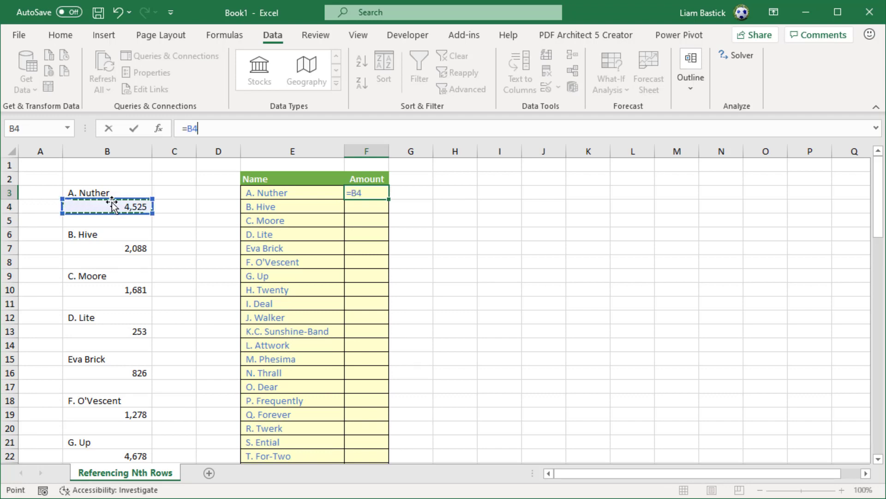
key("Return")
type("=")
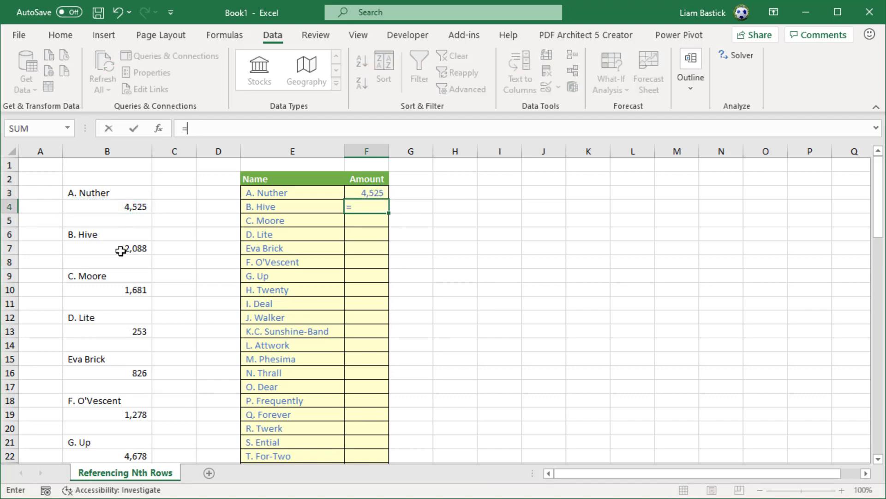
left_click(142, 251)
key("Return")
Prefix the F3 and F4 formulas with an apostrophe to store =B4 and =B7 as text.
left_click(351, 192)
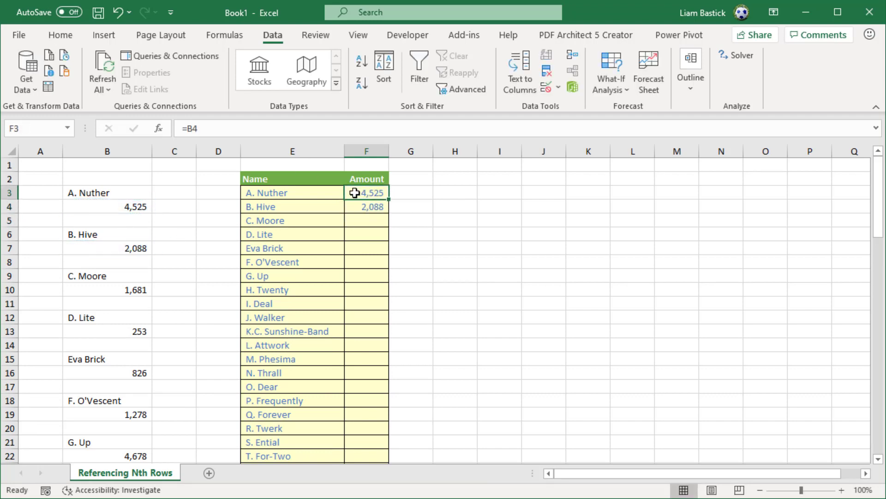
left_click(187, 127)
type("'")
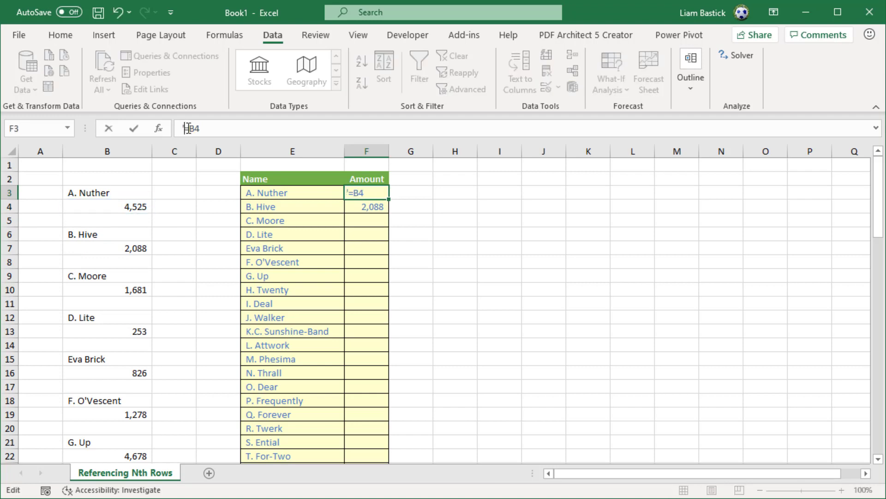
key("Return")
left_click(181, 128)
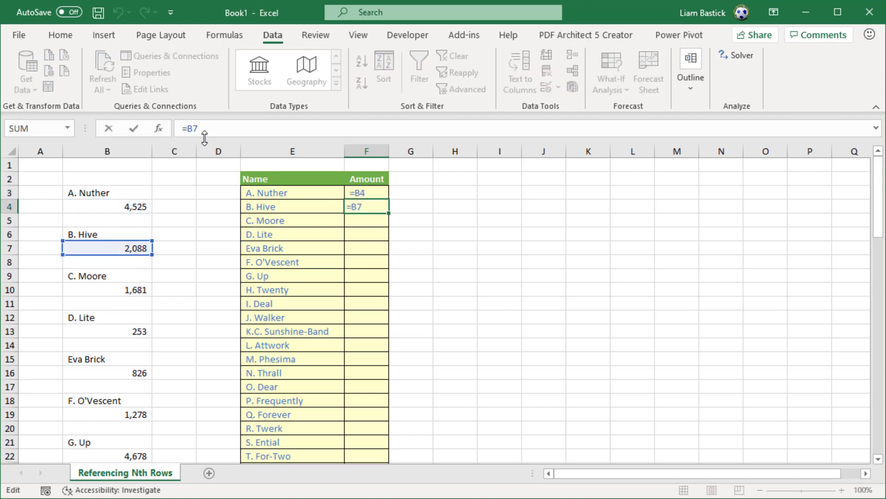
type("'")
key("Return")
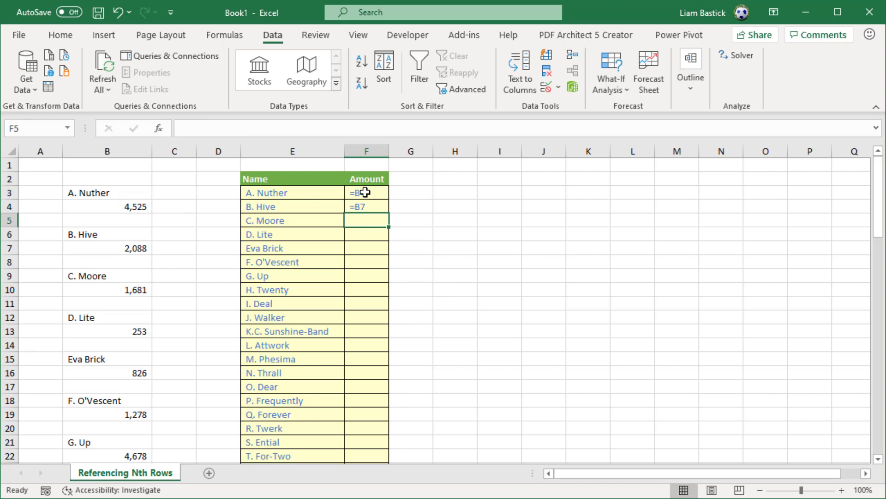
Fill the =B4, =B7 pattern down the Amount column to =B61 and start Text to Columns.
left_click_drag(365, 191, 367, 206)
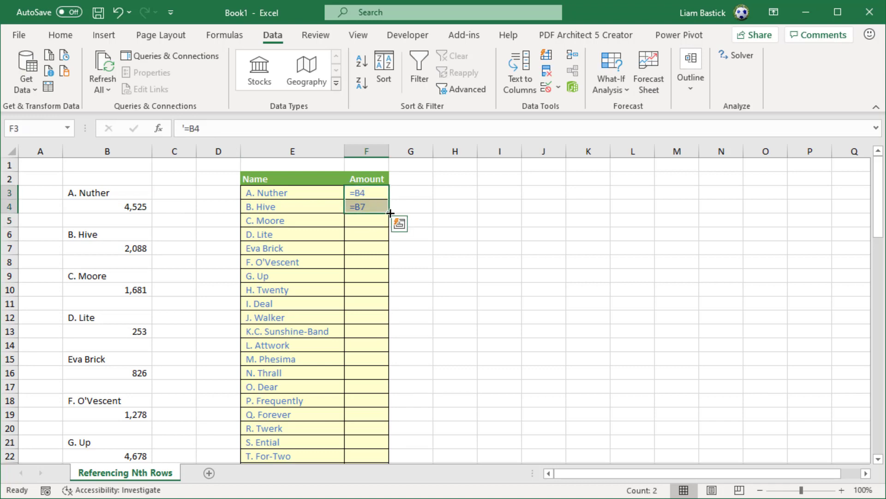
double_click(390, 213)
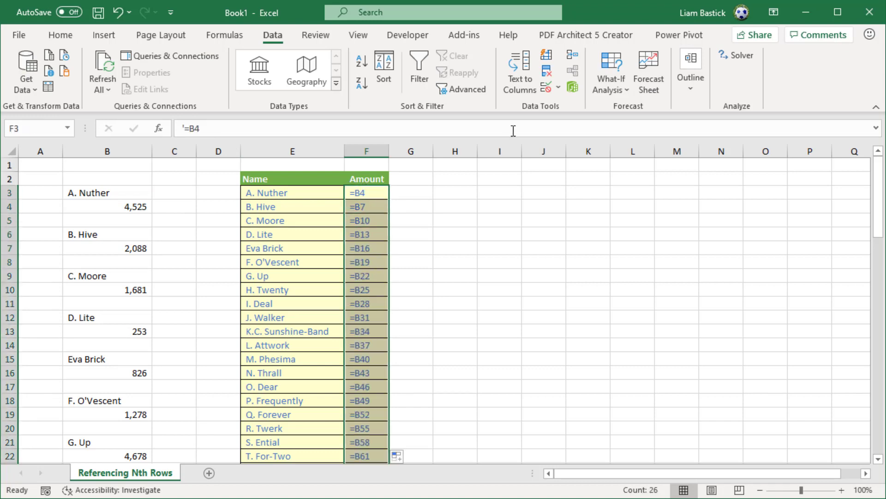
left_click(522, 83)
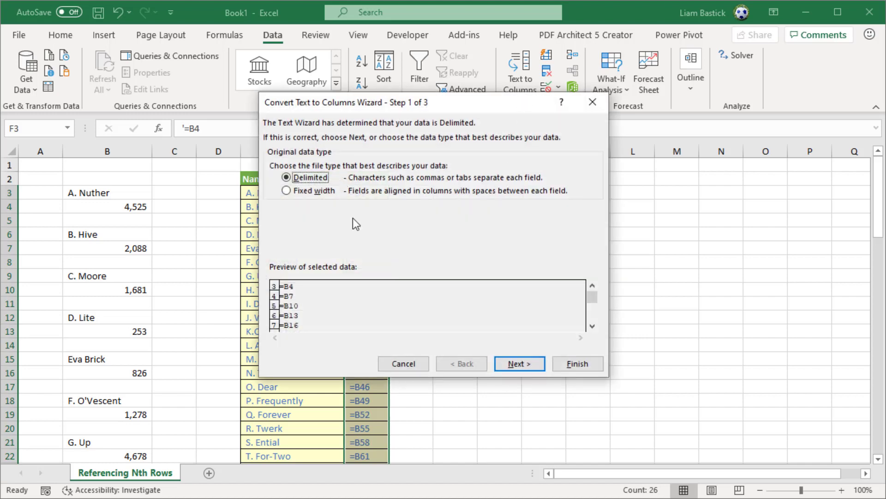
Finish the Text to Columns conversion so amounts like 4,525 for A. Nuther appear.
left_click(572, 363)
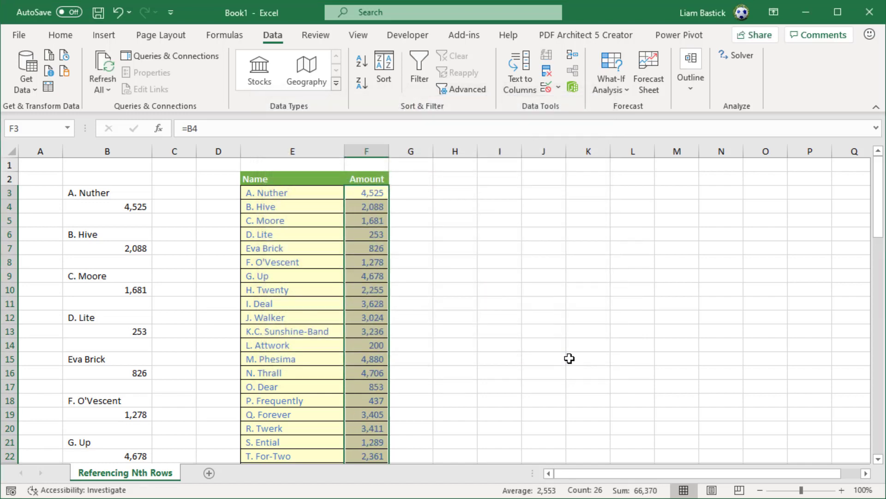